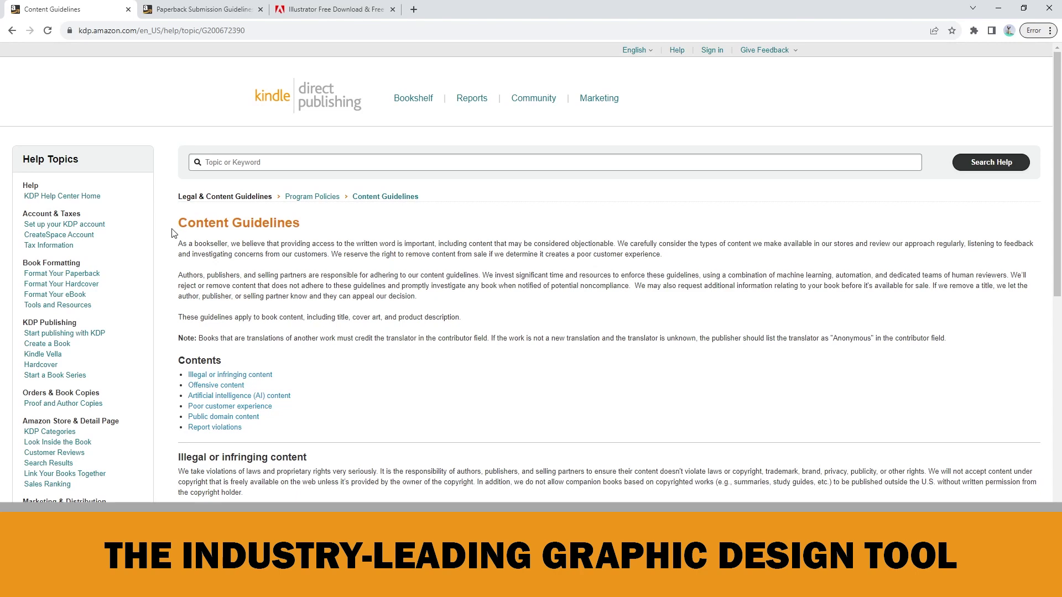
- Highlight the Content Guidelines title and the AI content section heading on the KDP page
left_click_drag(180, 222, 299, 222)
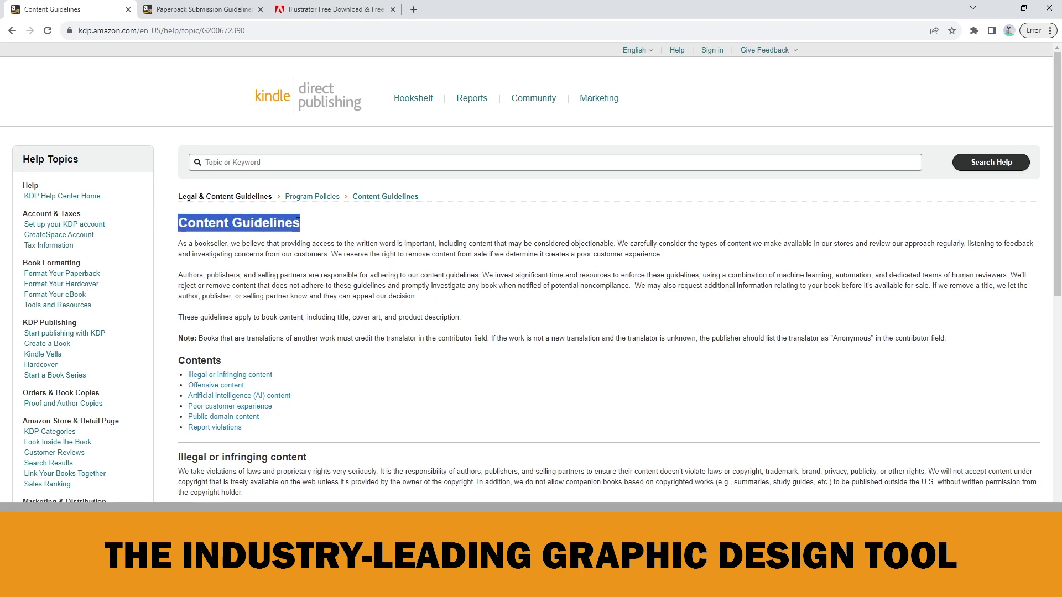
scroll(412, 351, "down", 3)
scroll(412, 351, "down", 5)
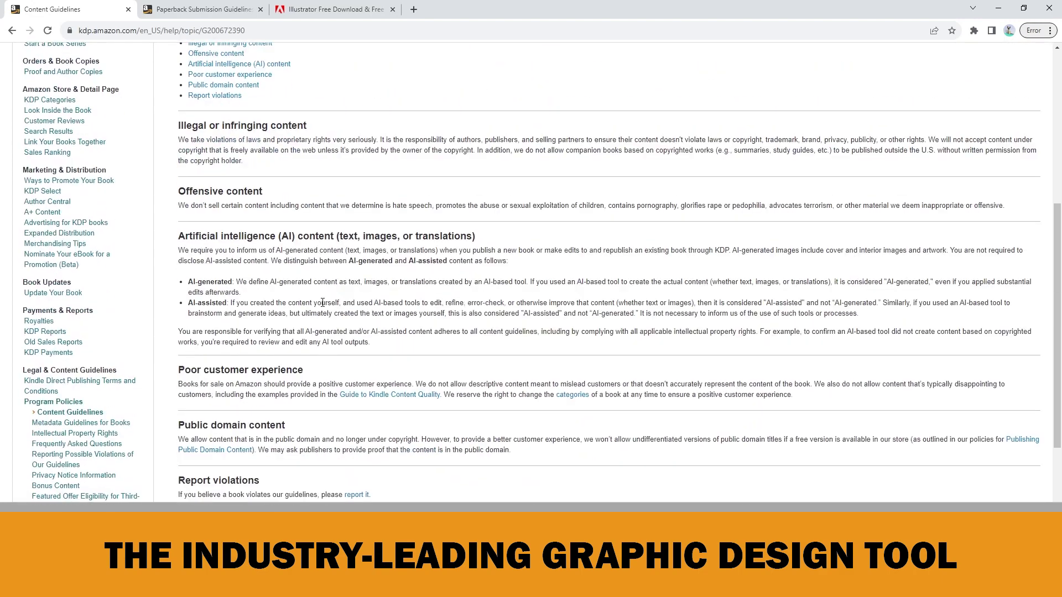
left_click_drag(181, 182, 476, 184)
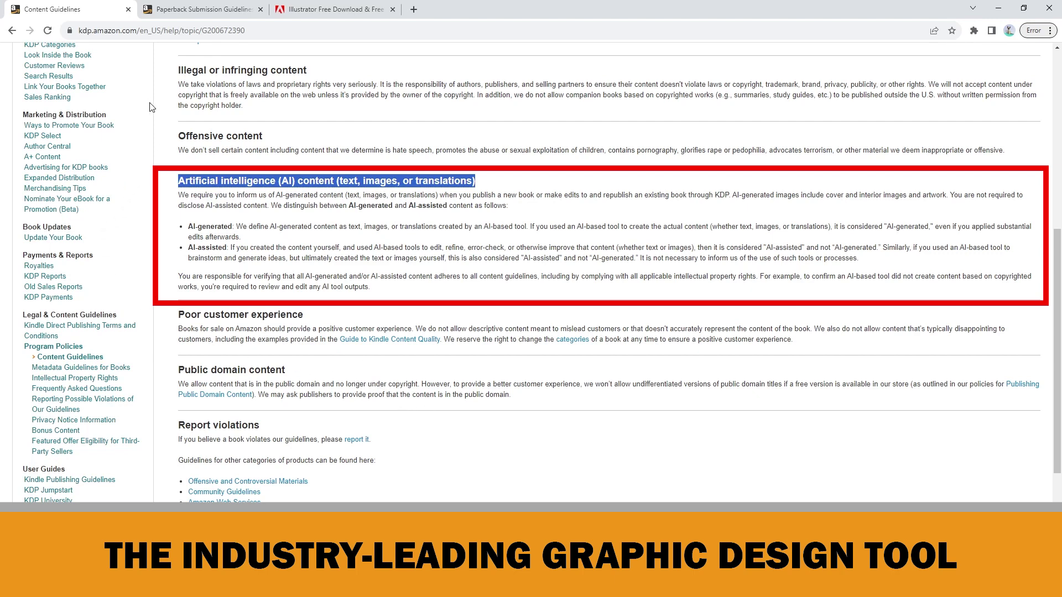
- Highlight the Paperback Submission Guidelines title and File submission limit heading, then go to Illustrator's trial page
left_click(197, 11)
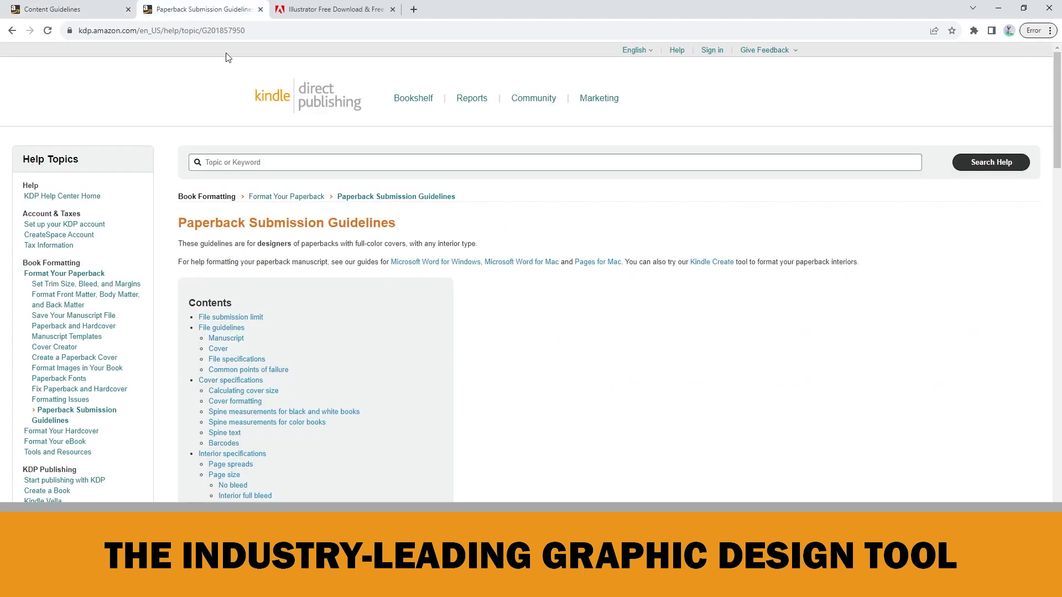
left_click_drag(178, 223, 395, 223)
scroll(566, 362, "down", 7)
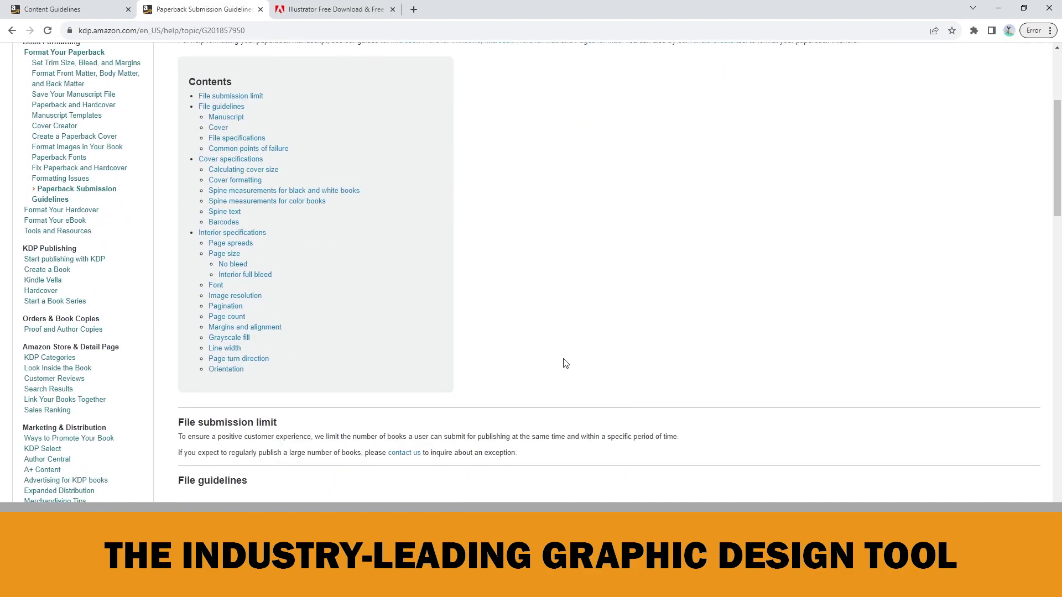
scroll(562, 353, "down", 2)
left_click_drag(178, 146, 282, 145)
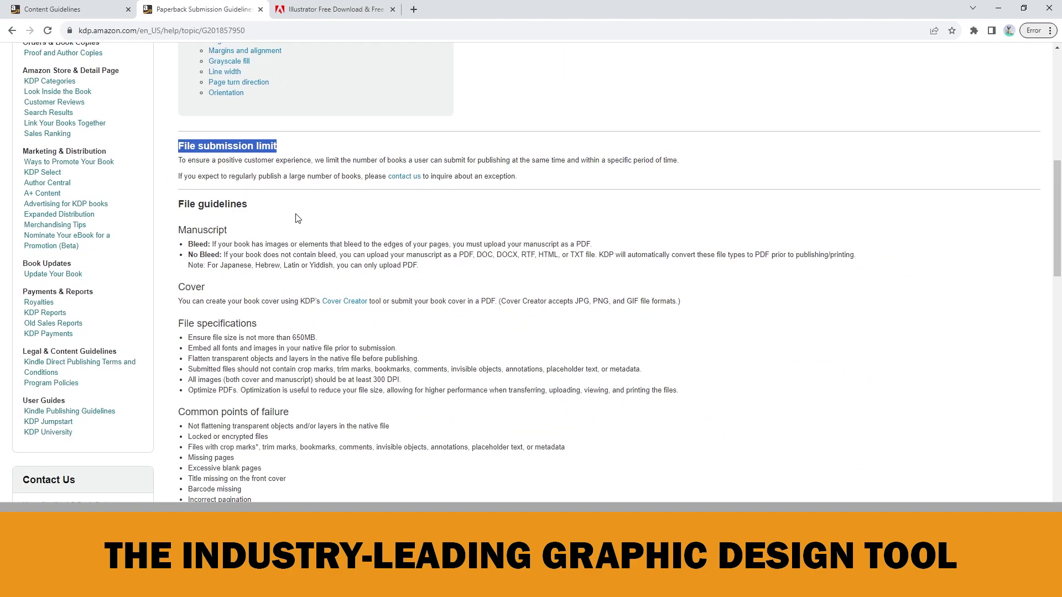
left_click(314, 8)
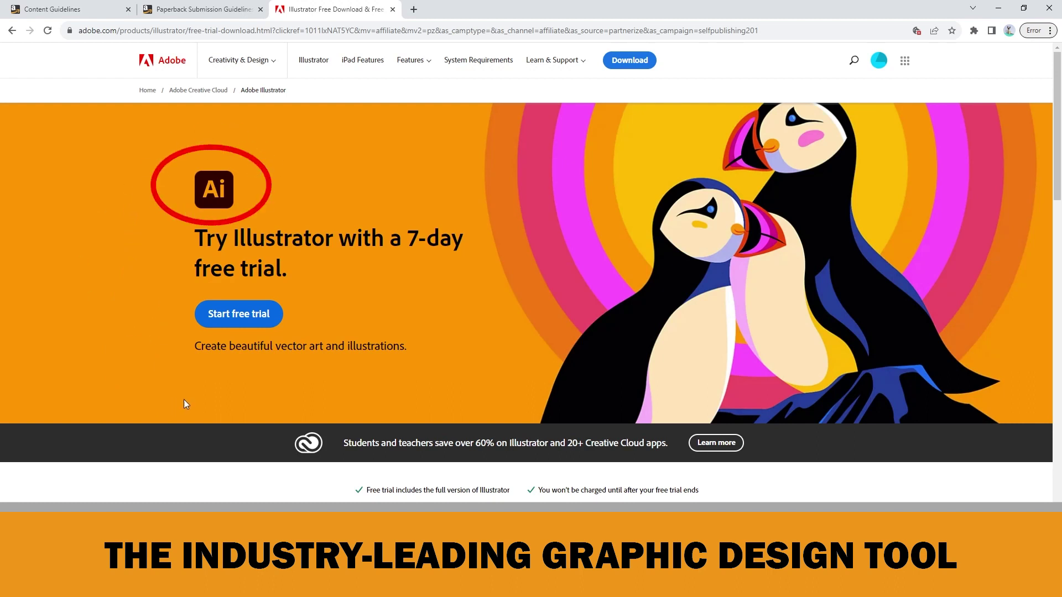
- Highlight the vector-art tagline and the 'Try Illustrator with a 7-day free trial' heading
left_click_drag(196, 346, 409, 349)
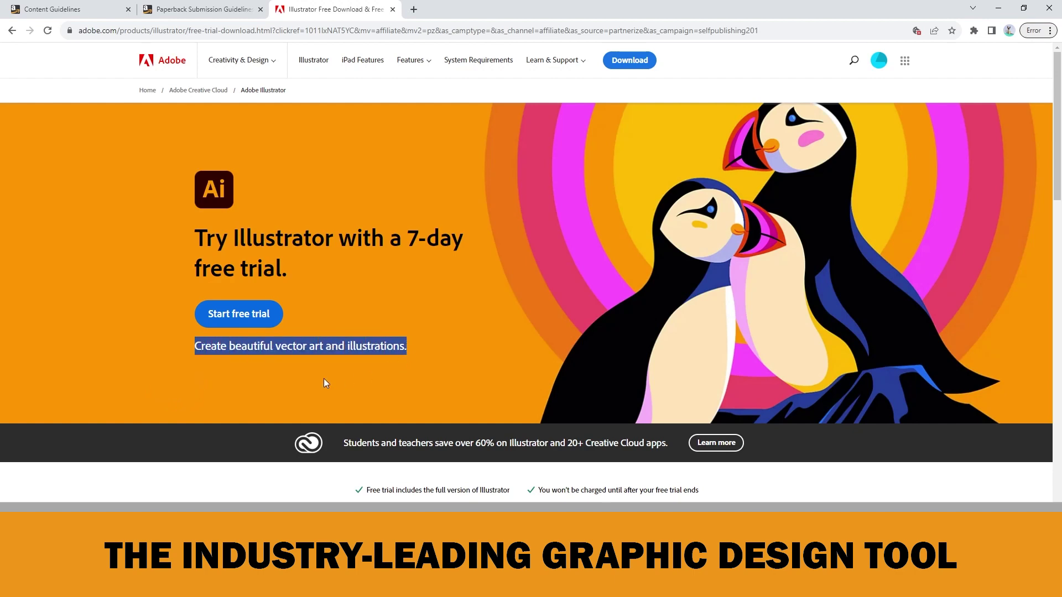
left_click(151, 373)
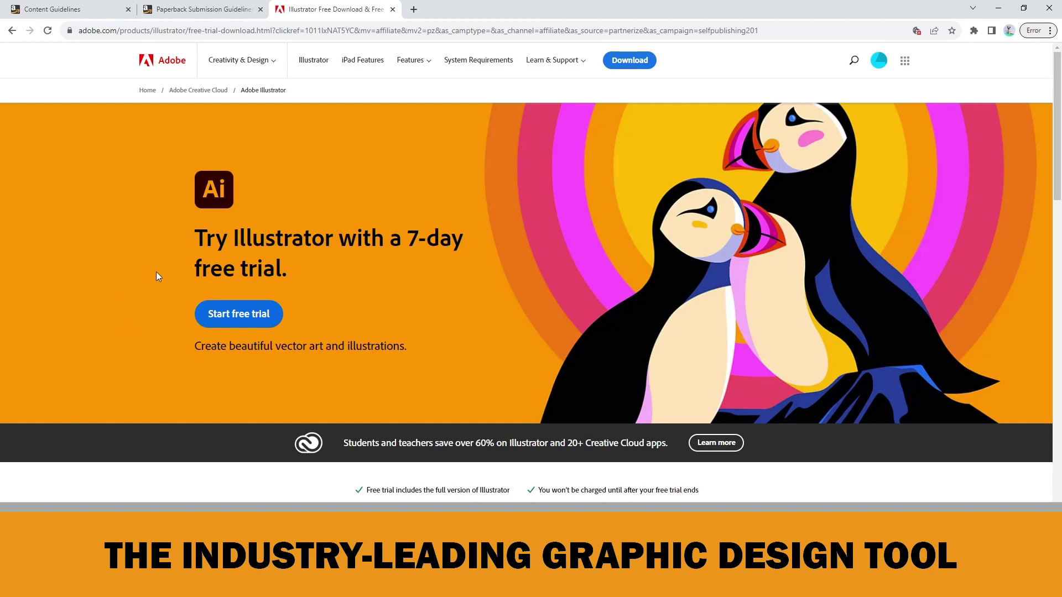
left_click_drag(196, 239, 297, 269)
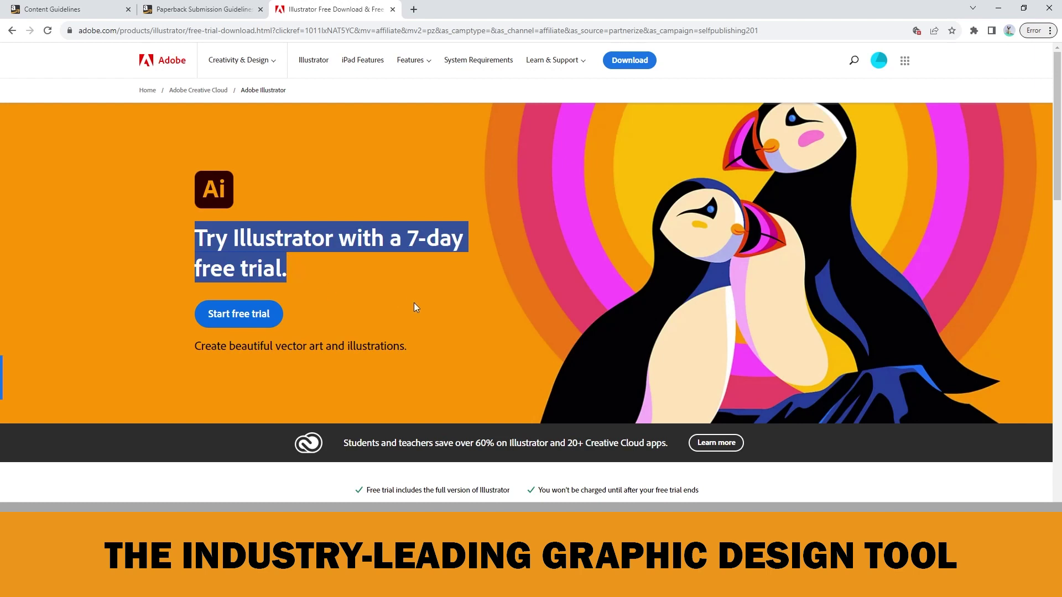
left_click(435, 294)
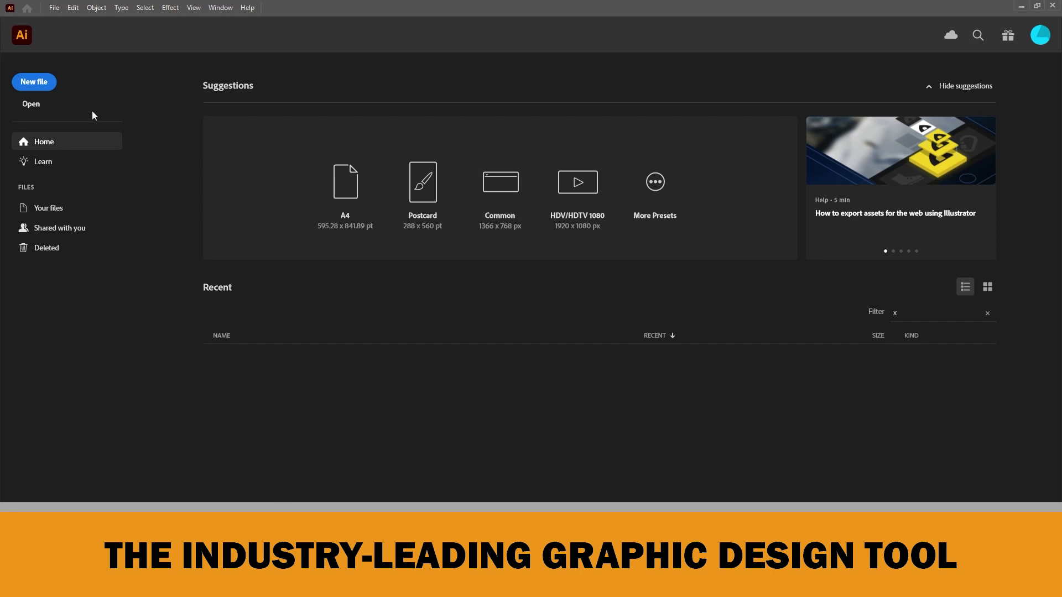
- Start a new file from the Illustrator home screen
left_click(39, 85)
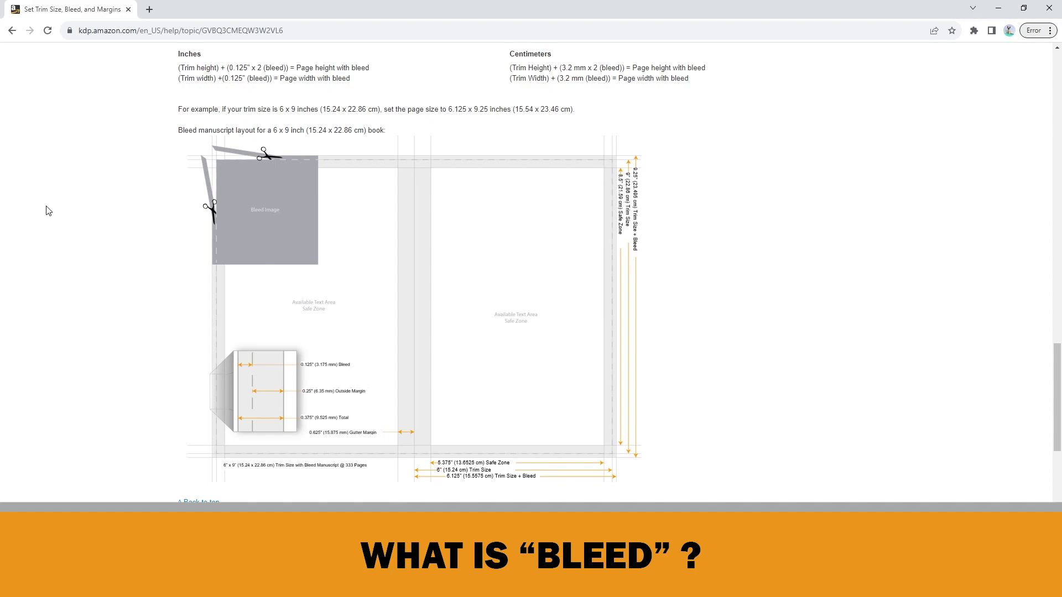
scroll(52, 209, "up", 20)
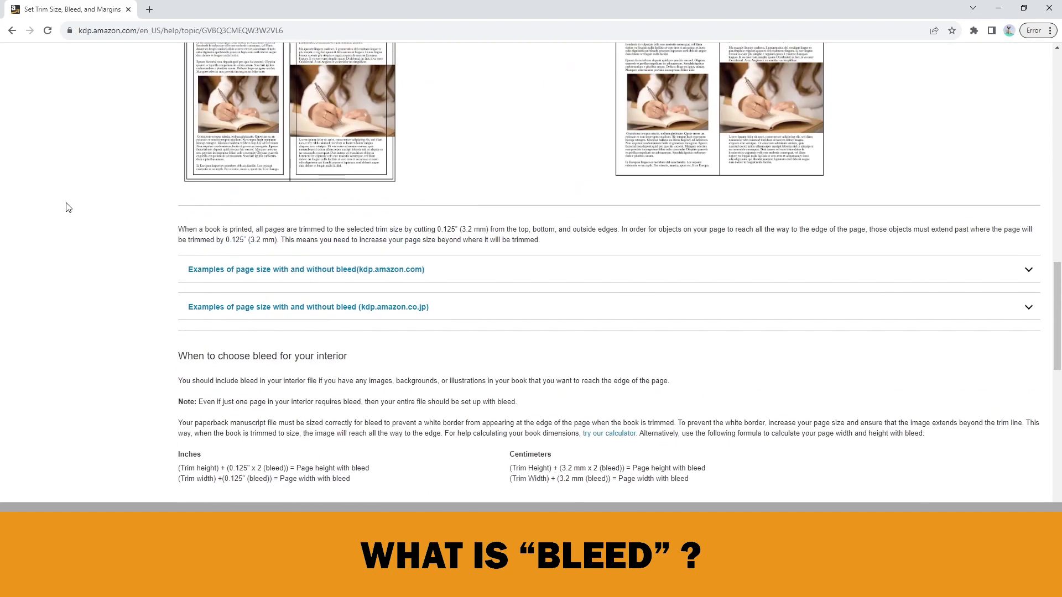
scroll(70, 206, "up", 9)
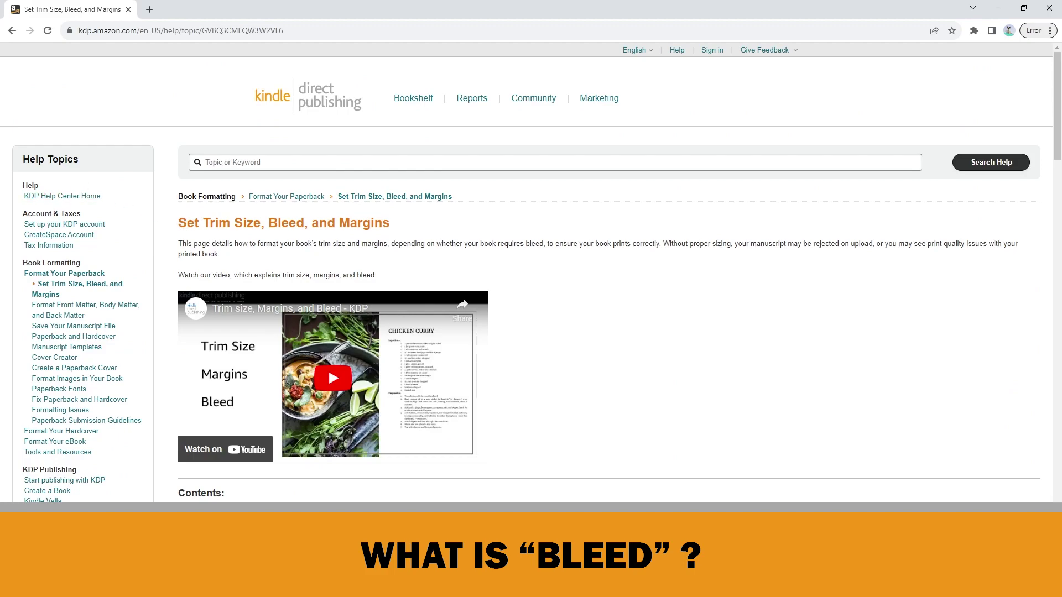
left_click_drag(179, 223, 381, 222)
left_click(647, 346)
scroll(617, 346, "down", 12)
scroll(595, 380, "down", 12)
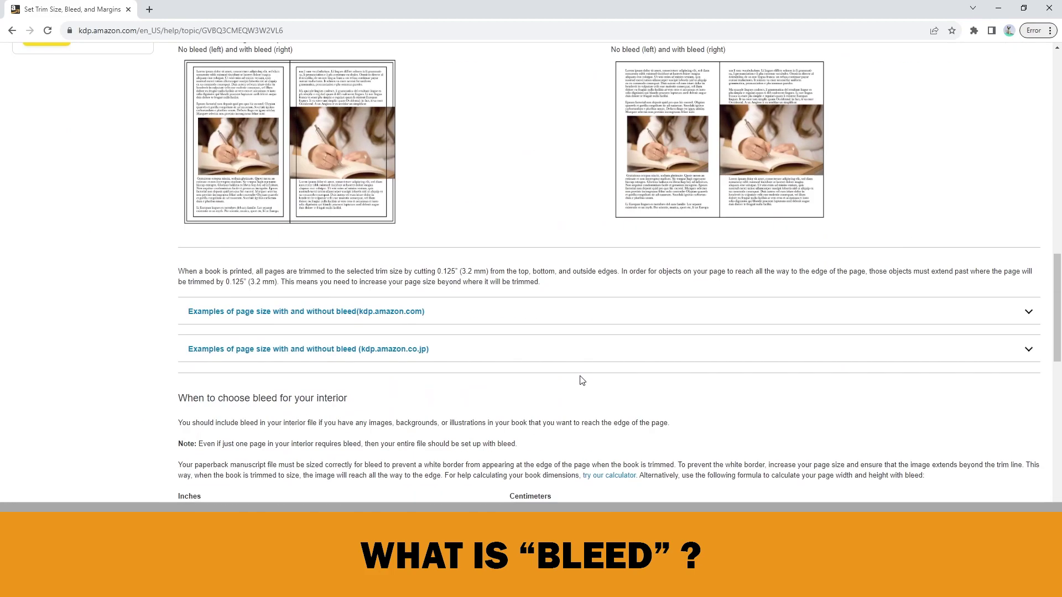
scroll(583, 379, "down", 1)
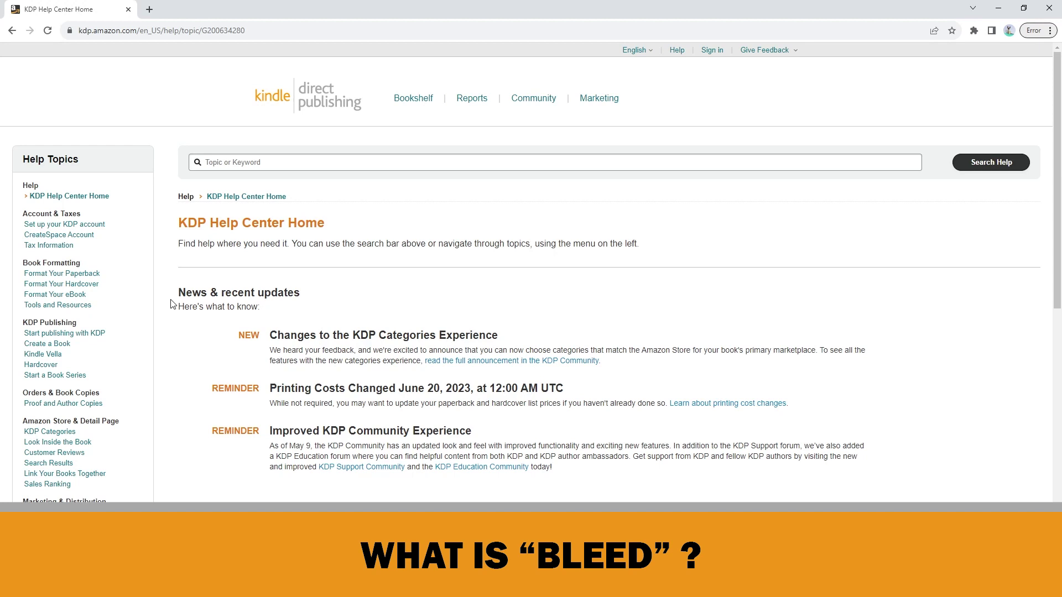
- Go through Format Your Paperback to Set Trim Size, Bleed, and Margins and scroll to the Bleed section
left_click_drag(180, 223, 337, 224)
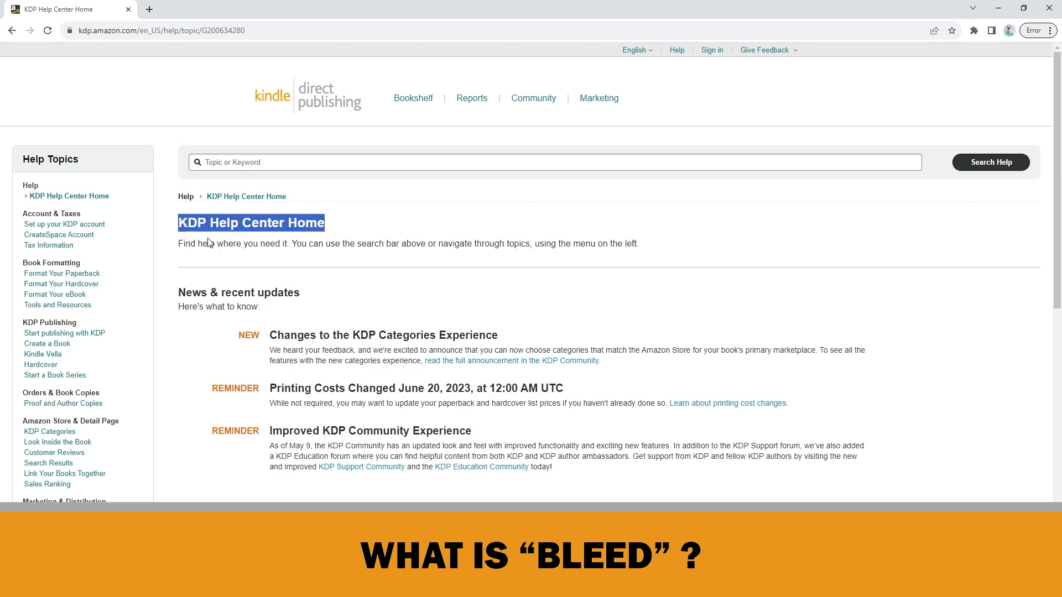
left_click(76, 276)
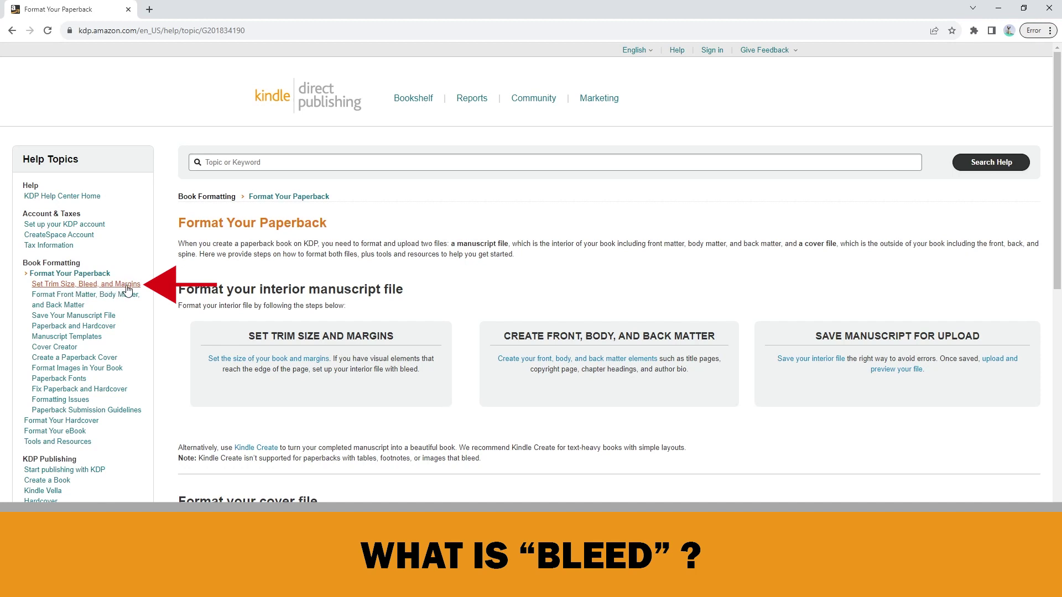
left_click(127, 287)
scroll(595, 304, "down", 2)
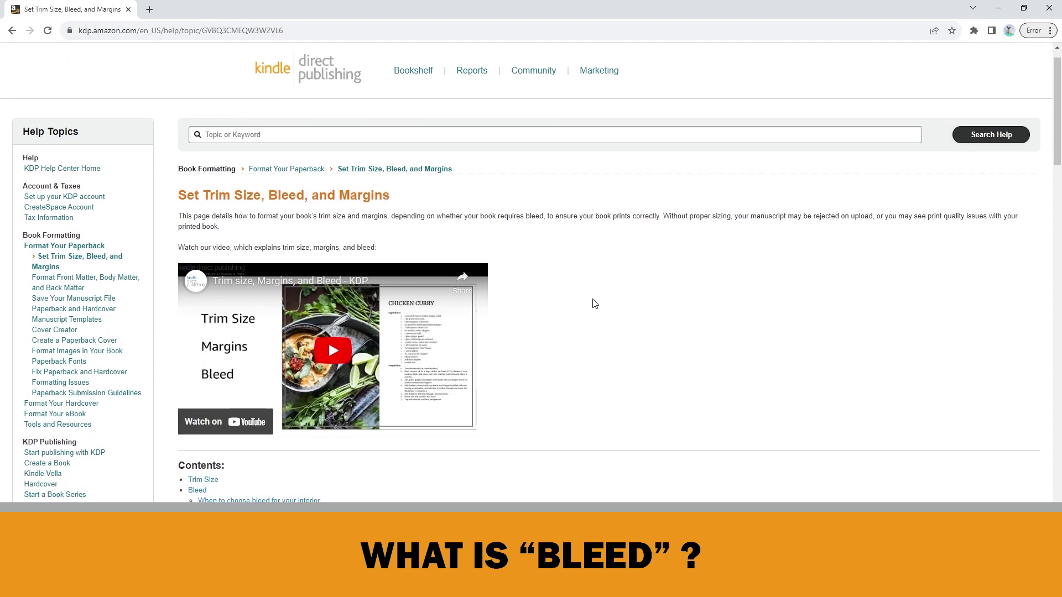
scroll(594, 304, "down", 9)
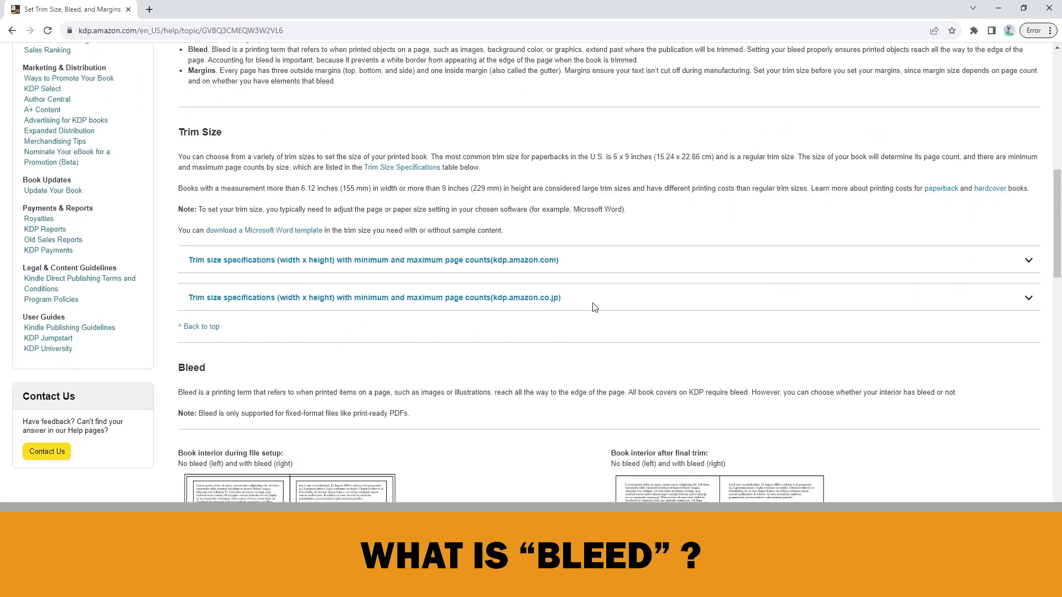
scroll(594, 308, "down", 6)
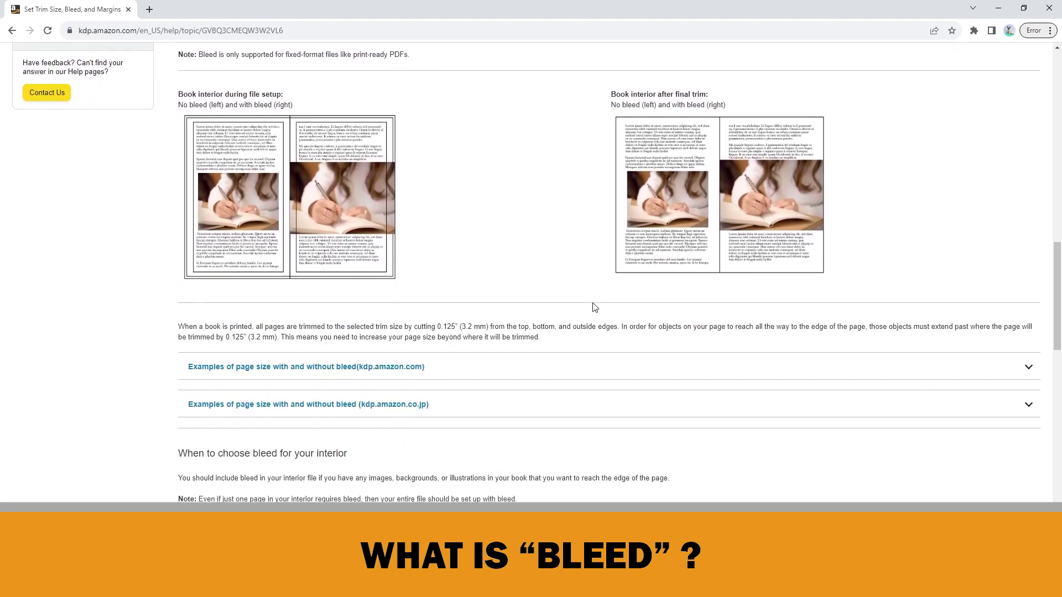
scroll(594, 307, "up", 1)
scroll(595, 308, "down", 4)
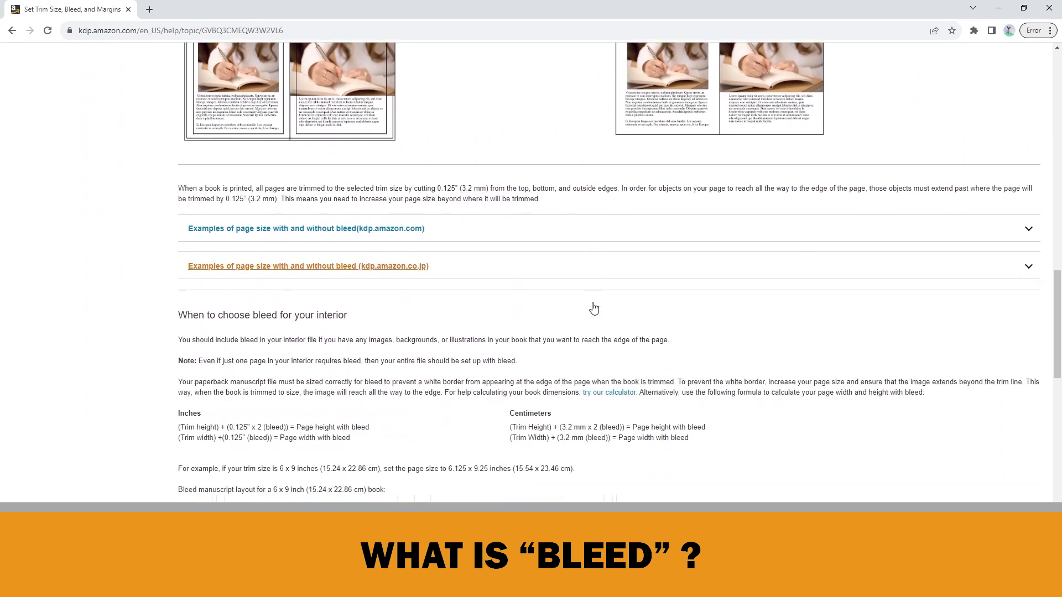
scroll(594, 308, "down", 3)
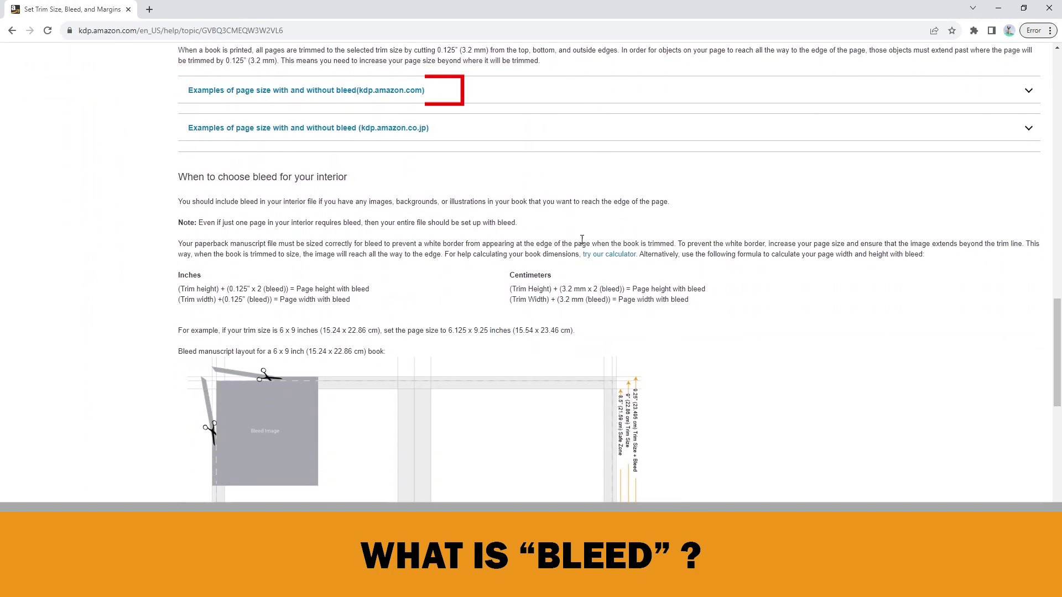
- Expand the page-size examples and highlight the 6" x 9" trim with its 6.125" x 9.25" bleed size
left_click(453, 92)
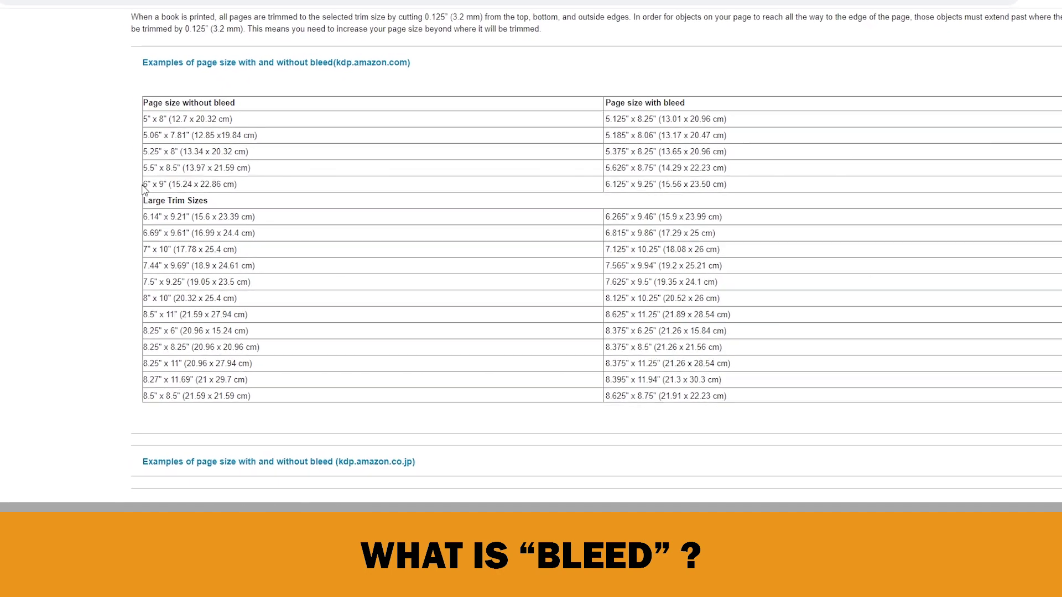
left_click_drag(100, 172, 210, 171)
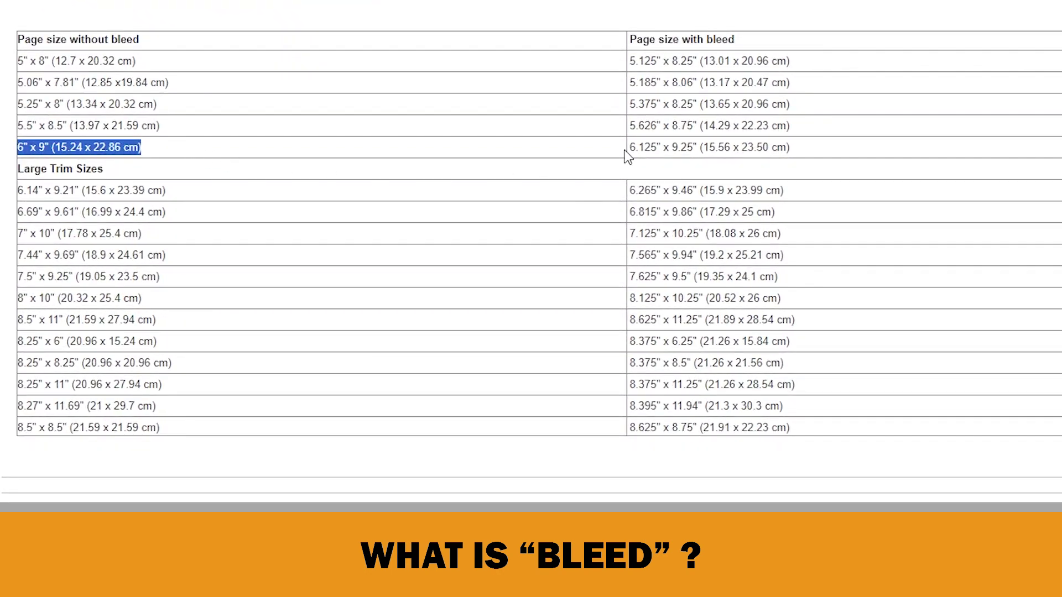
left_click_drag(631, 147, 769, 150)
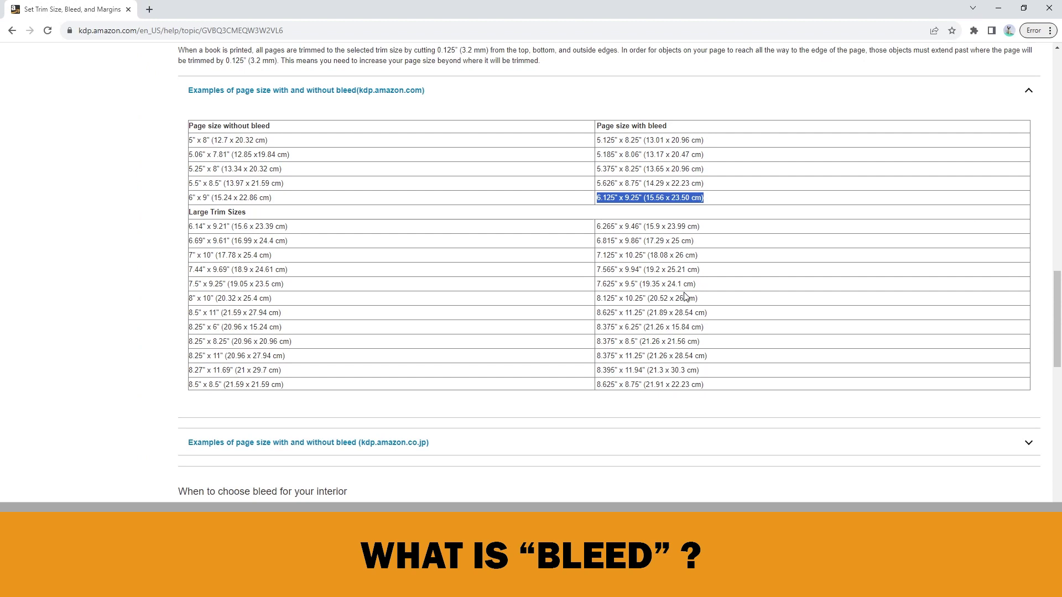
left_click(745, 288)
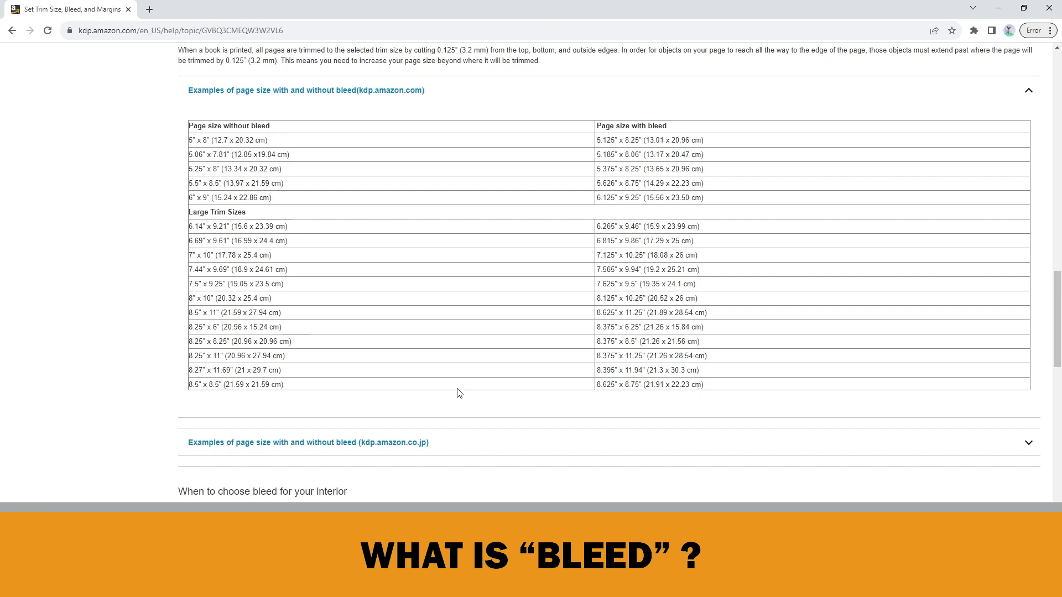
- Expand KDP's trim size specifications table and scroll through its paperback and hardcover page counts
scroll(458, 392, "up", 6)
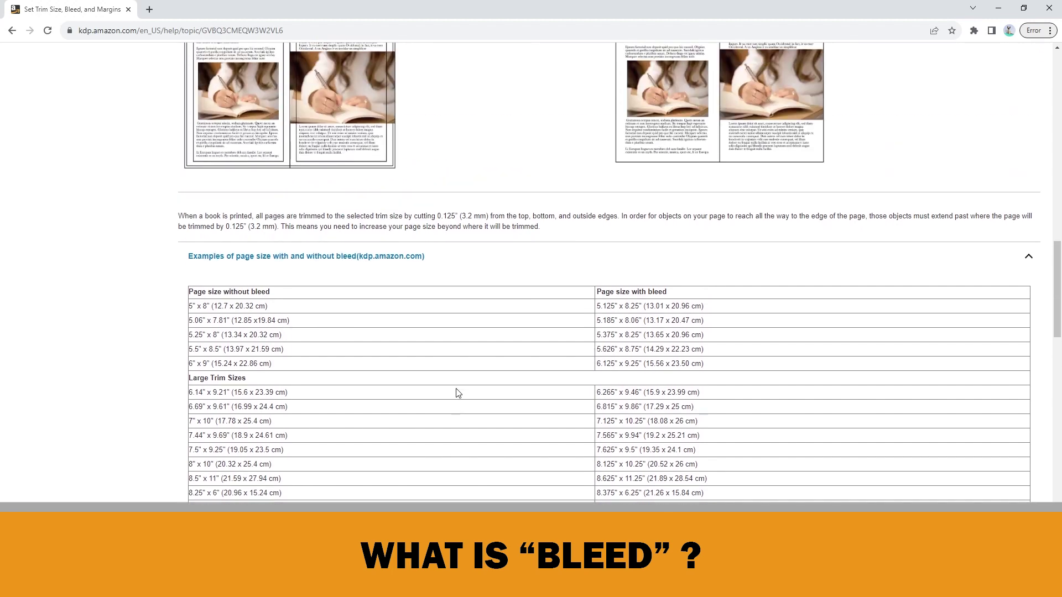
scroll(457, 393, "up", 3)
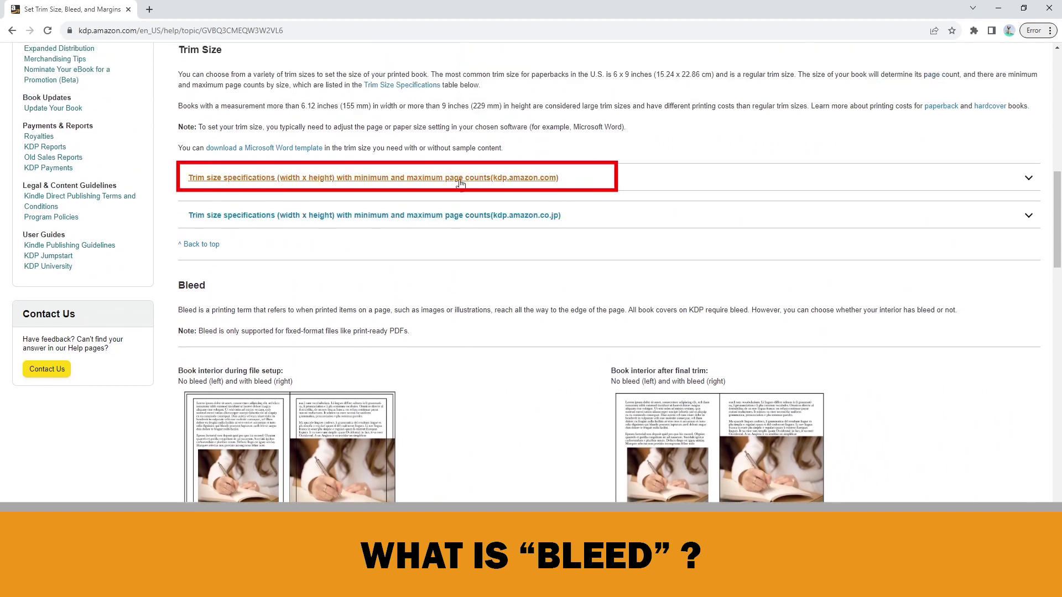
left_click(590, 184)
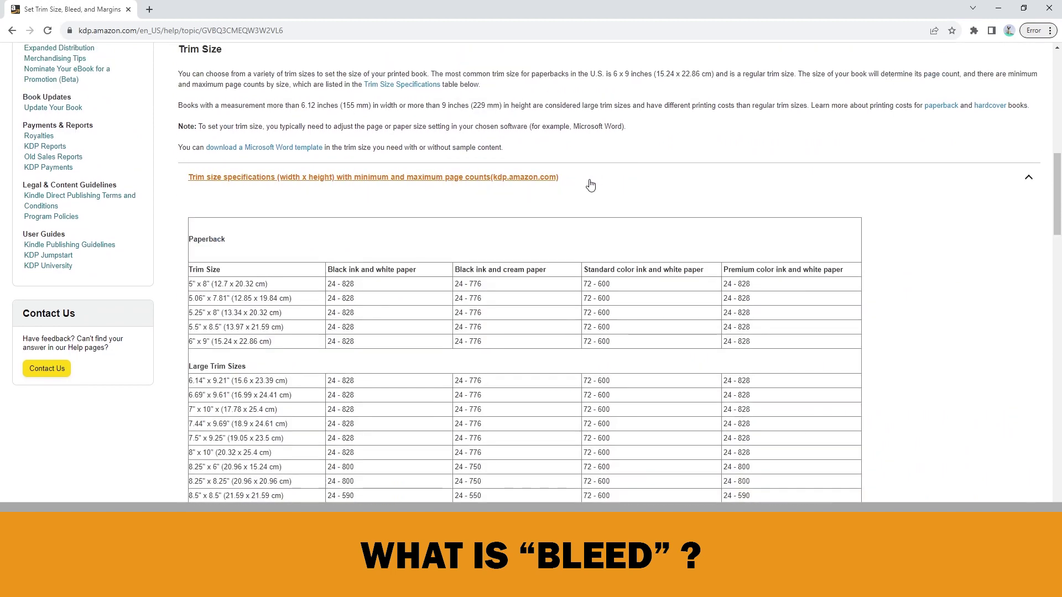
scroll(590, 184, "down", 2)
scroll(590, 183, "down", 1)
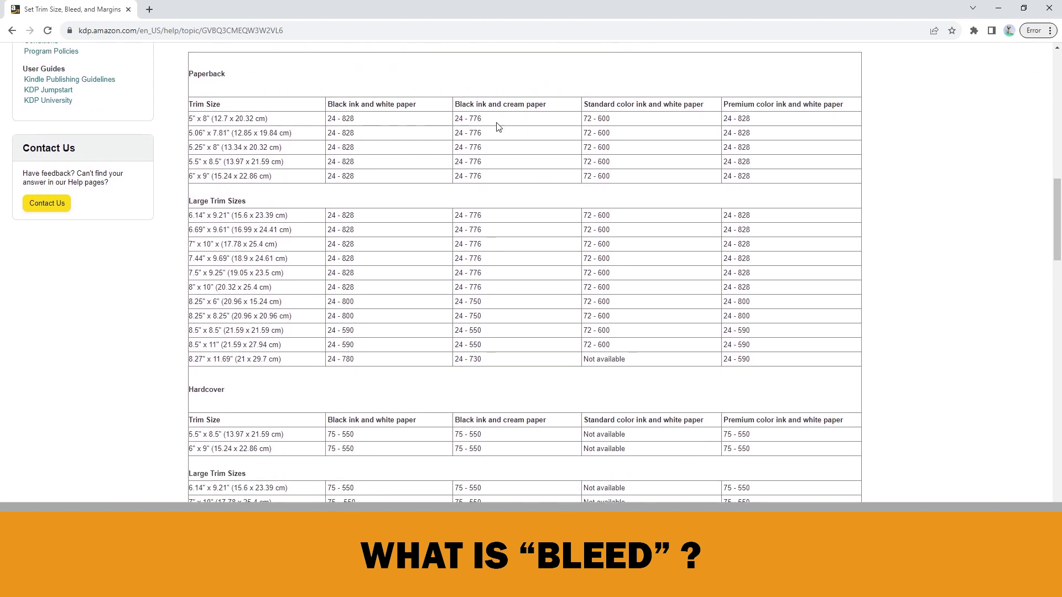
scroll(311, 192, "down", 3)
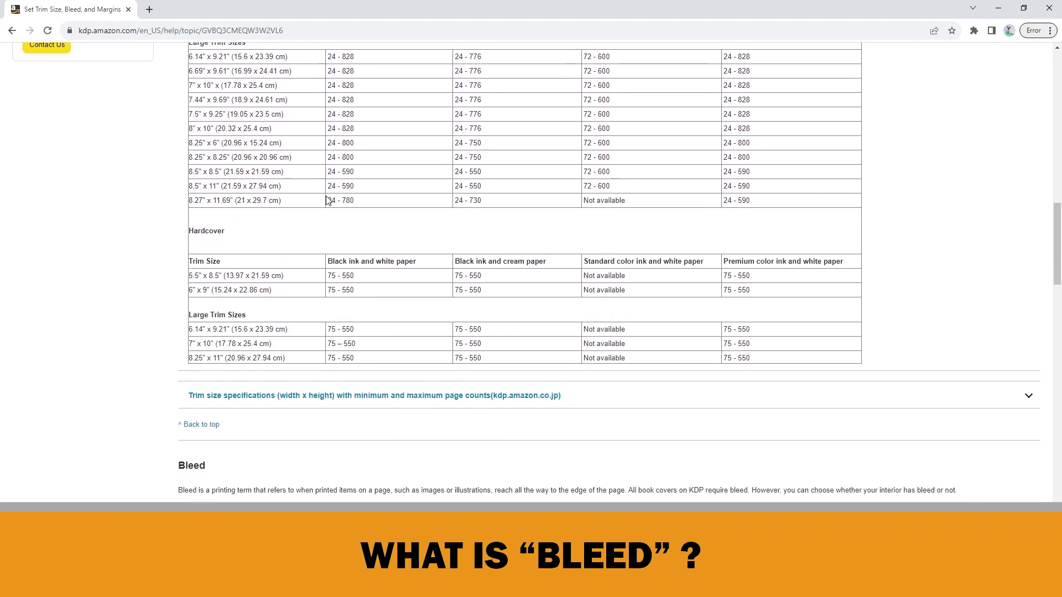
scroll(301, 241, "up", 3)
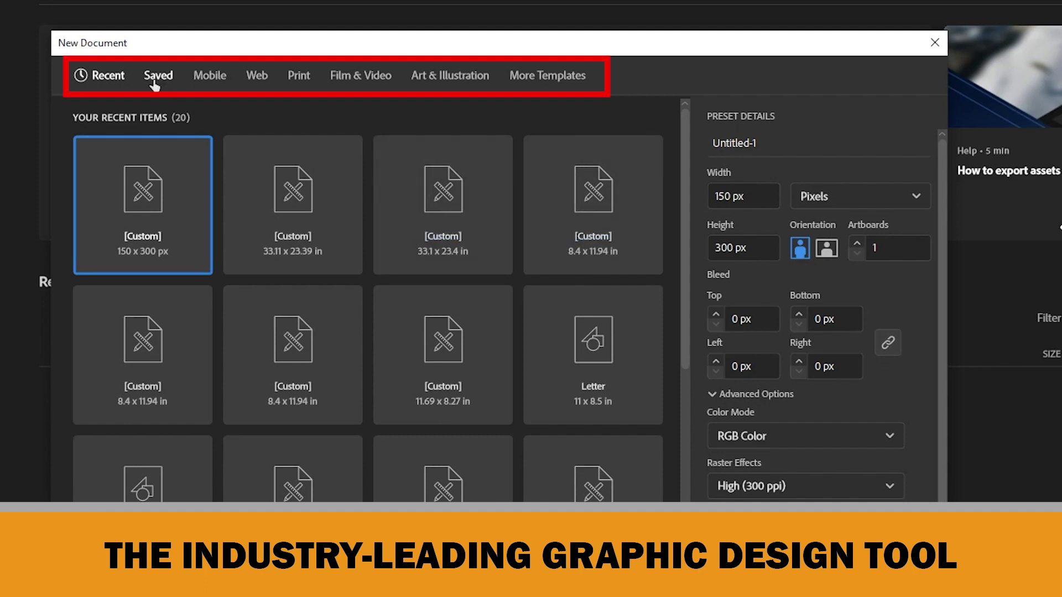
- Pick the blank Print presets and switch the document units to Inches
left_click(301, 88)
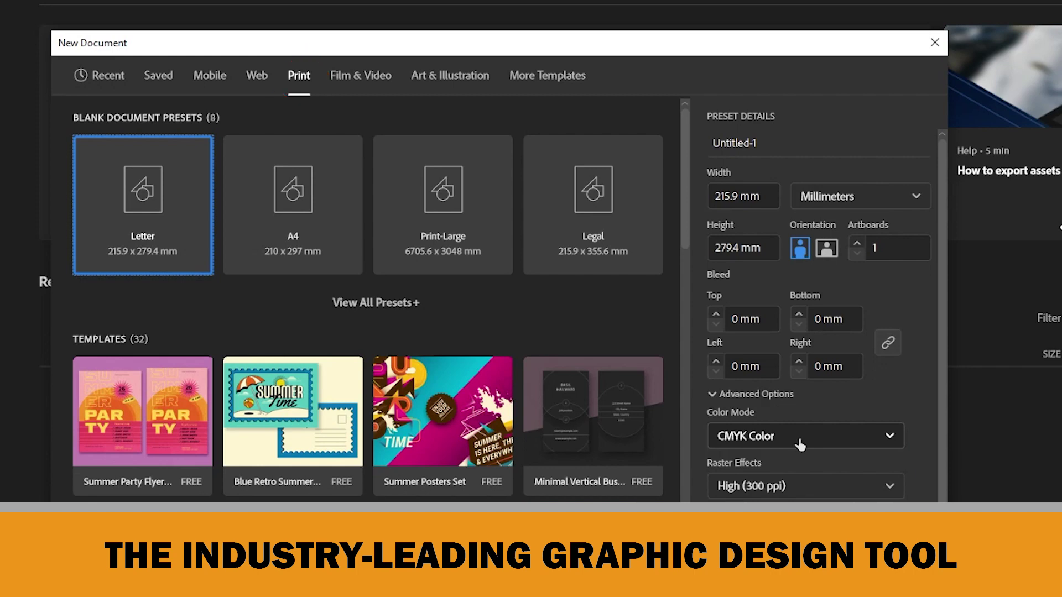
left_click(911, 198)
left_click(822, 308)
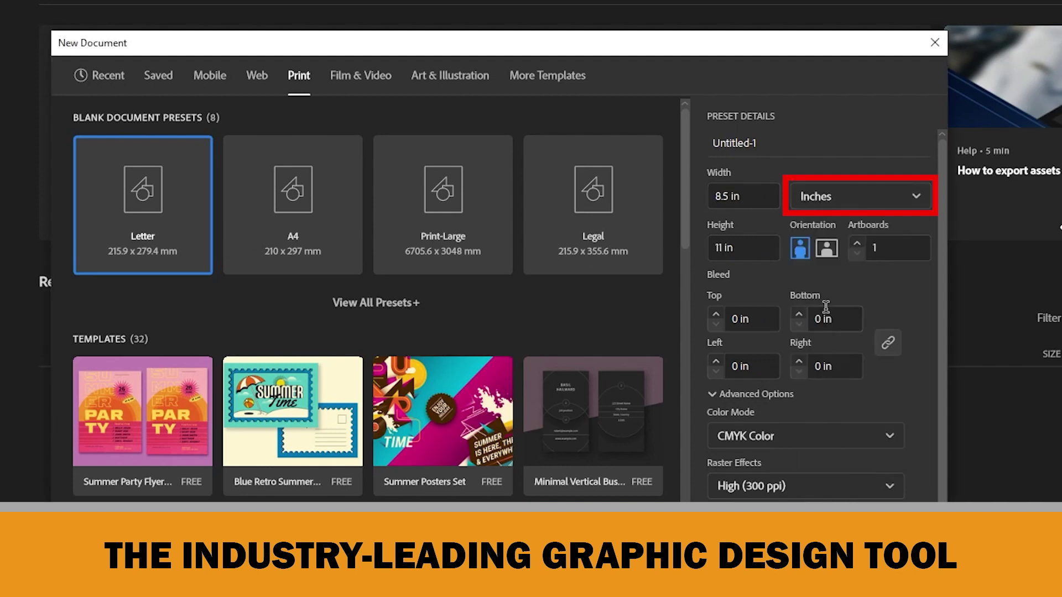
- Set the width to 6.125 in and enter 9.25 for the height
left_click(739, 195)
left_click_drag(739, 195, 713, 197)
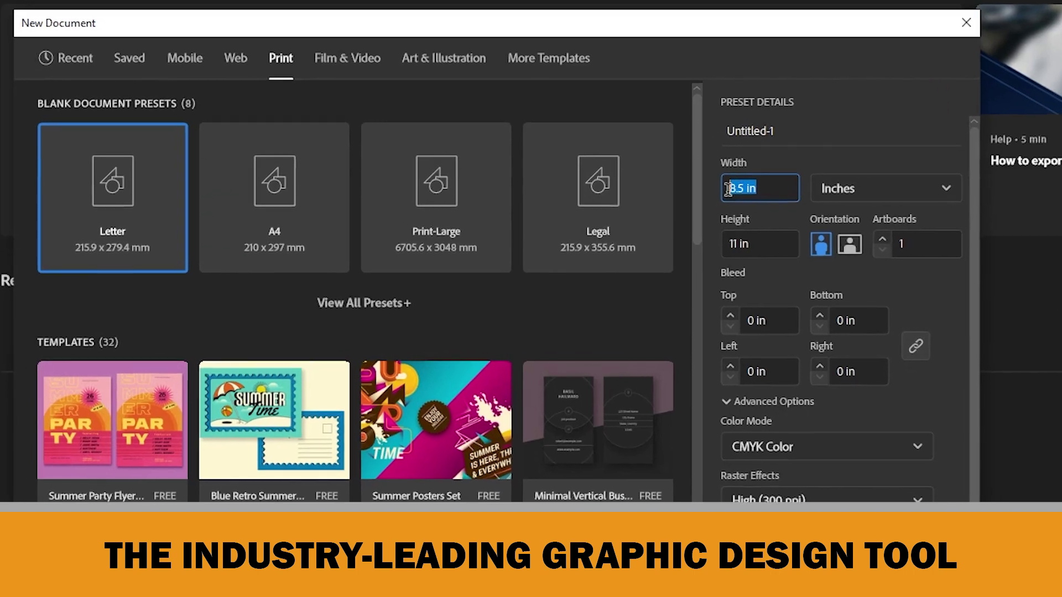
type("6.")
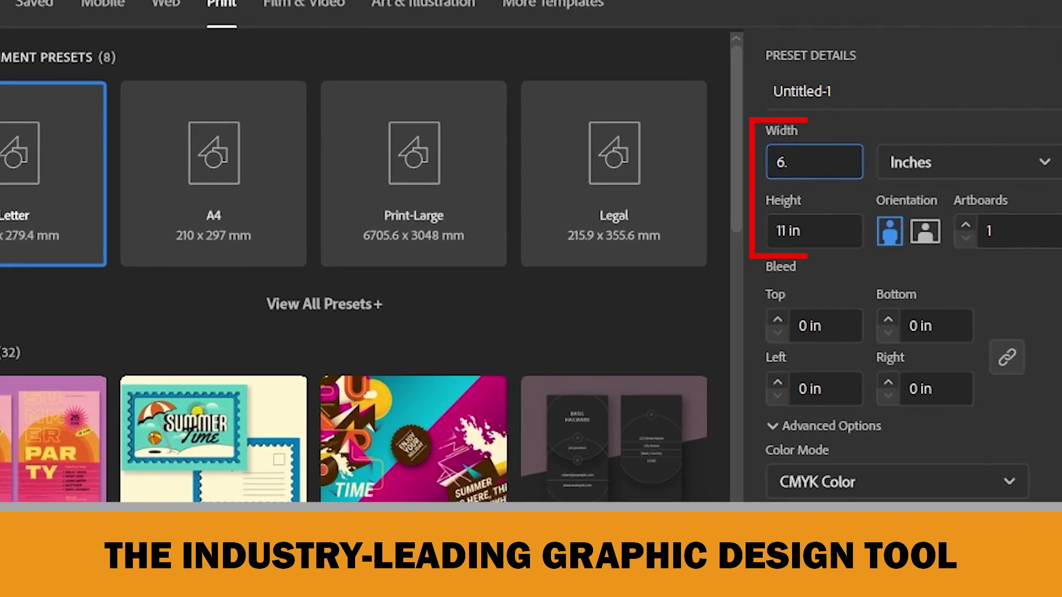
type("125")
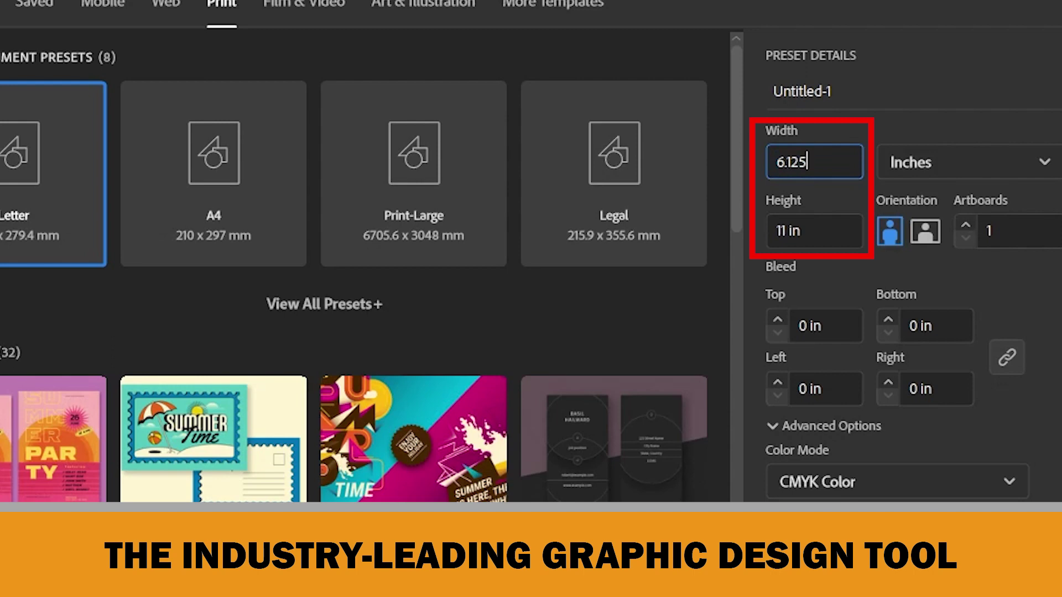
left_click(806, 237)
type("9")
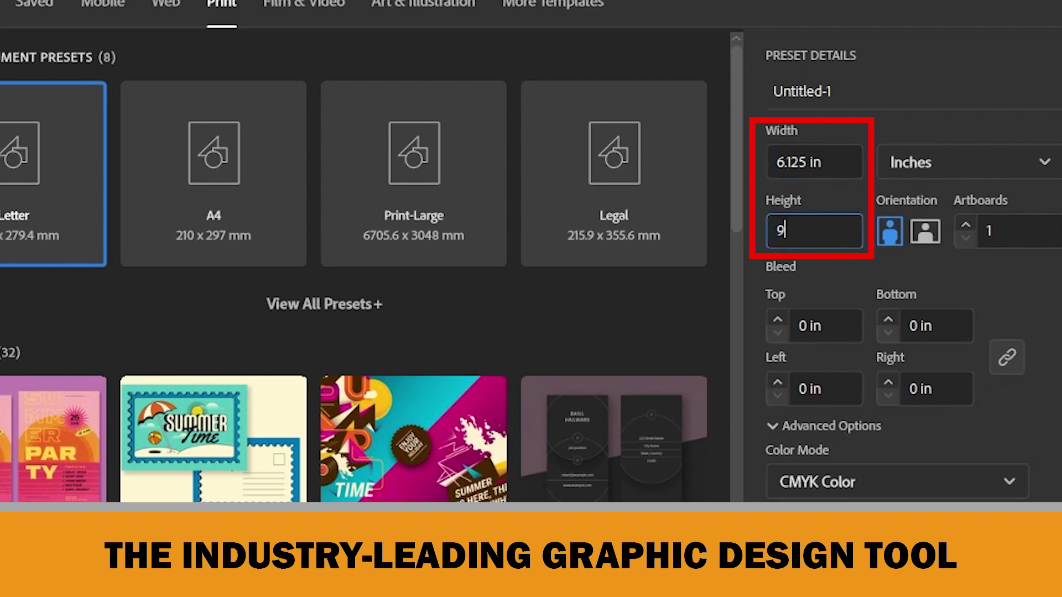
type(".25")
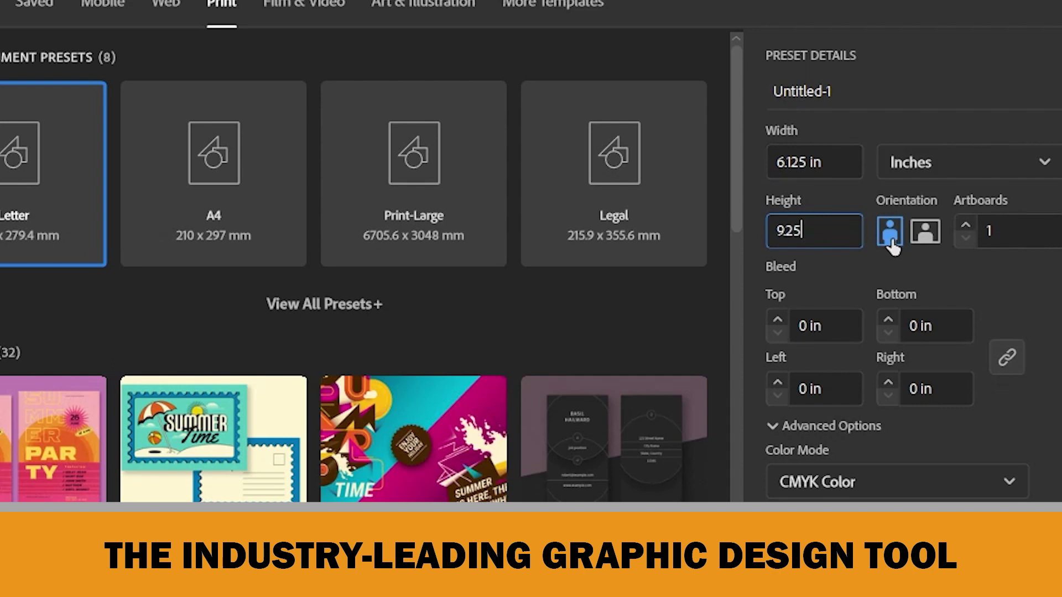
- Lock in the 9.25 in height with one artboard and review the colour mode options
left_click(1014, 231)
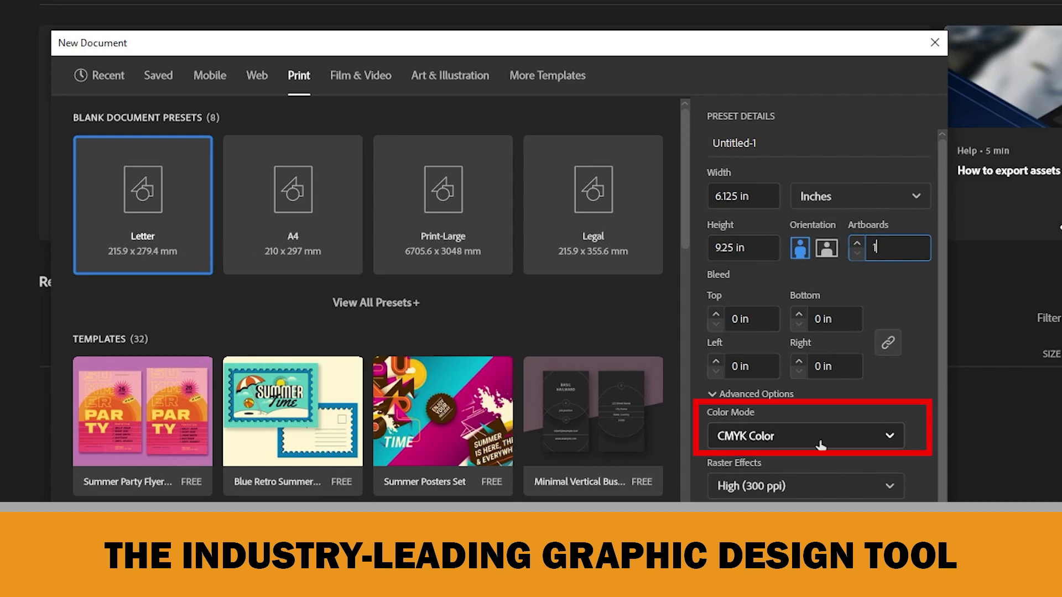
left_click(878, 443)
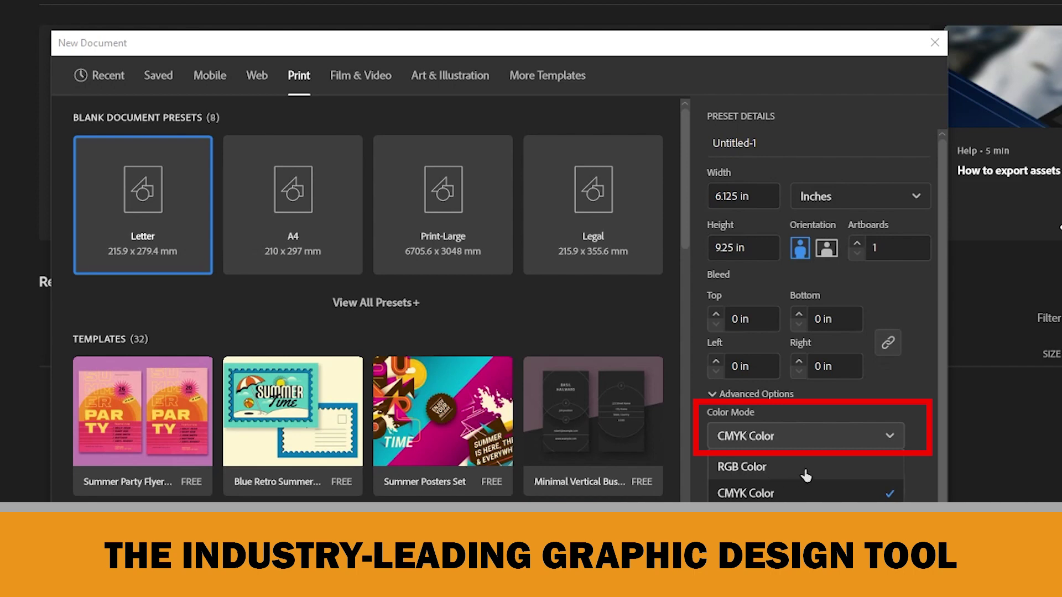
- Keep CMYK Color with High (300 ppi) raster effects and create the 6.125 × 9.25 in document
left_click(925, 460)
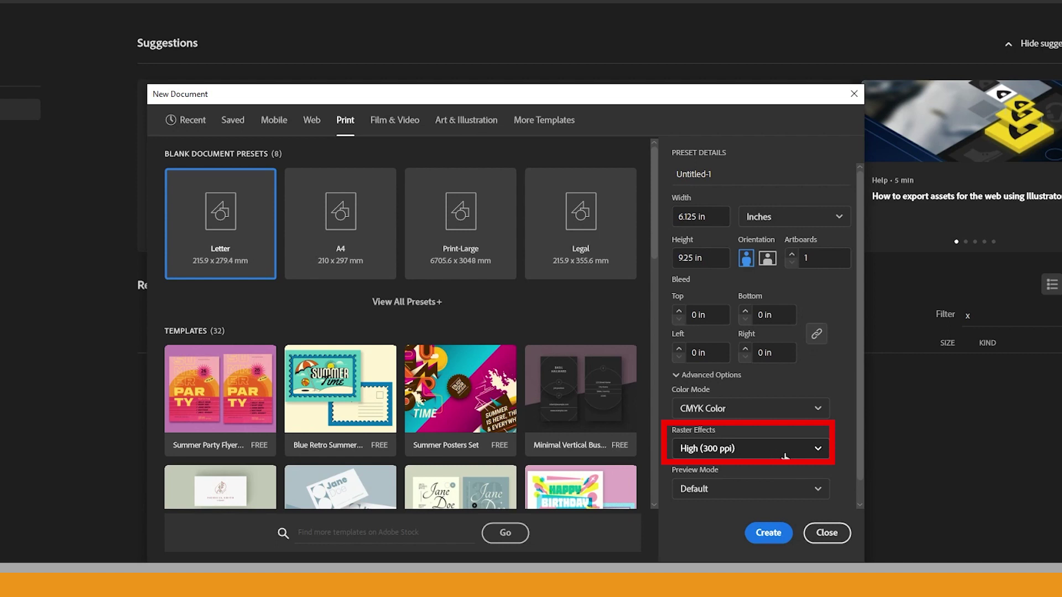
left_click(775, 539)
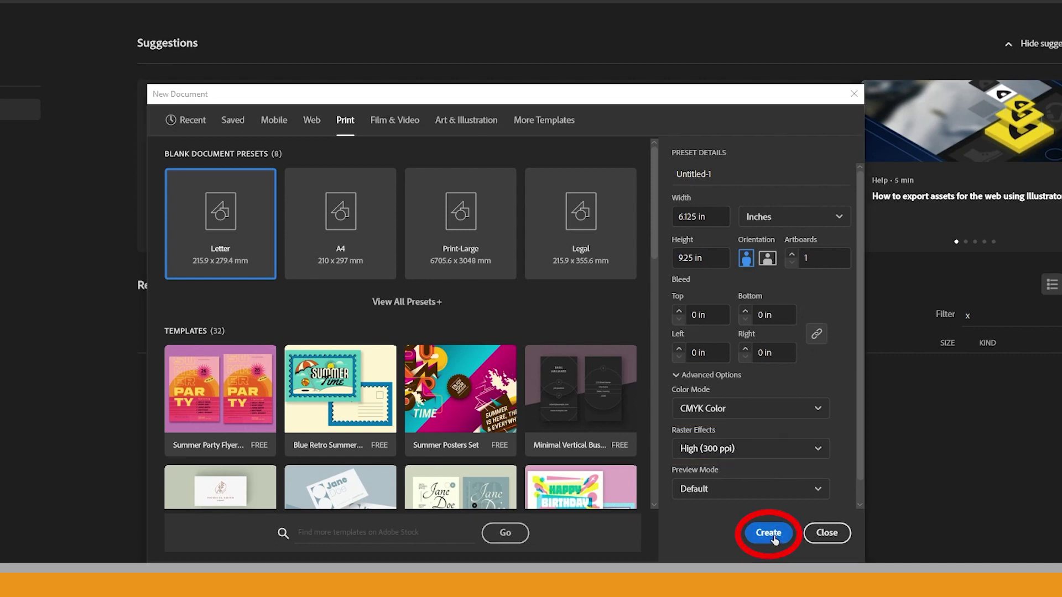